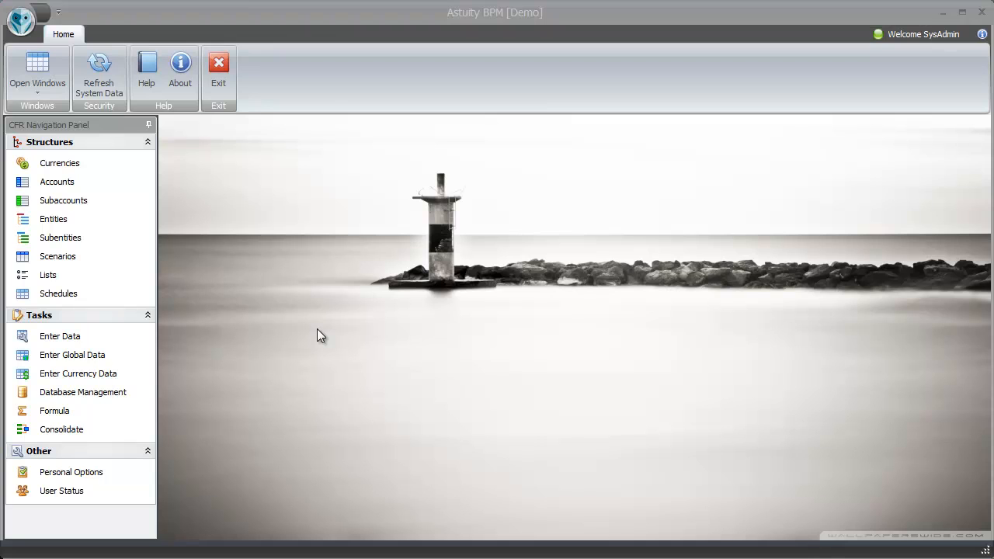
# - Open the Account Roll Ups view of the Accounts structure, and open the Balance Sheet data entry task
pyautogui.click(67, 188)
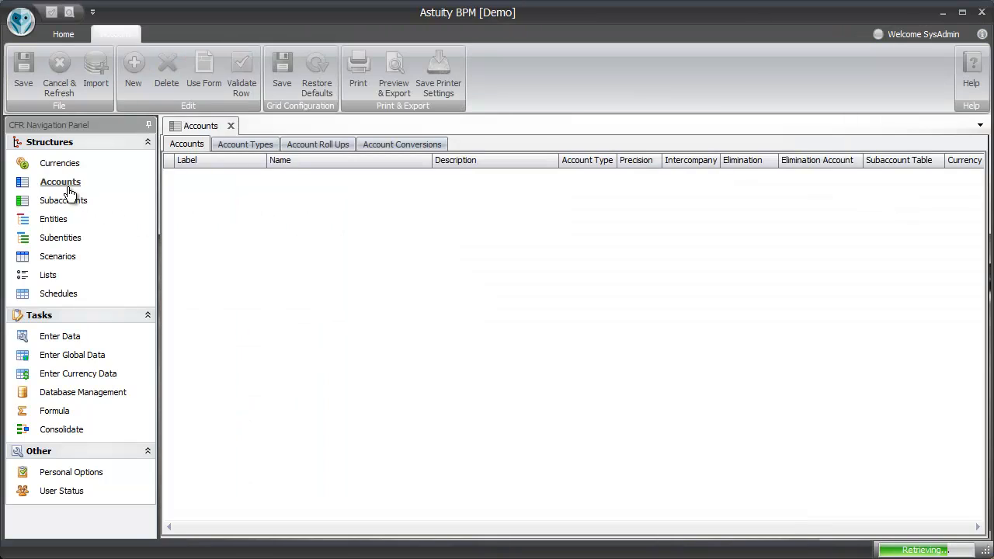
pyautogui.click(304, 146)
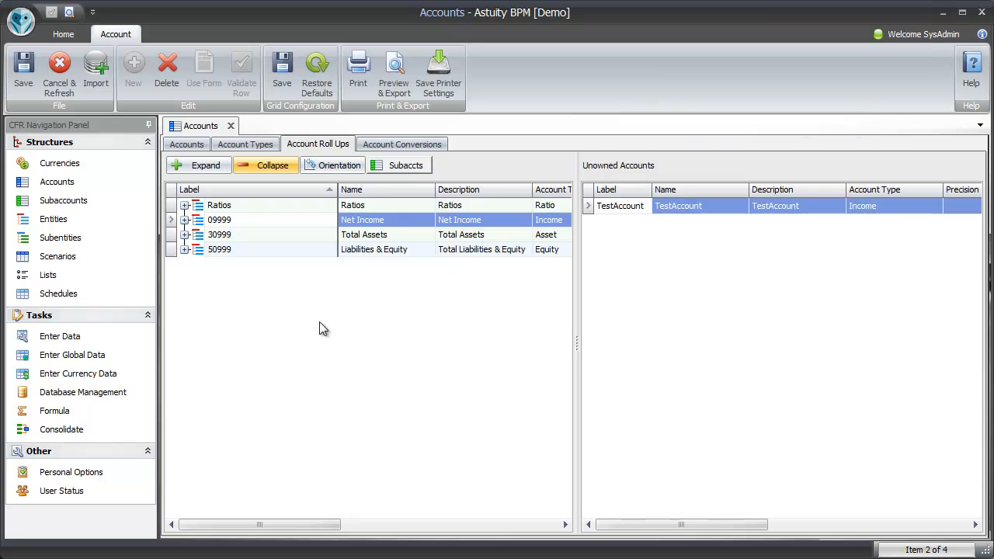
pyautogui.click(48, 342)
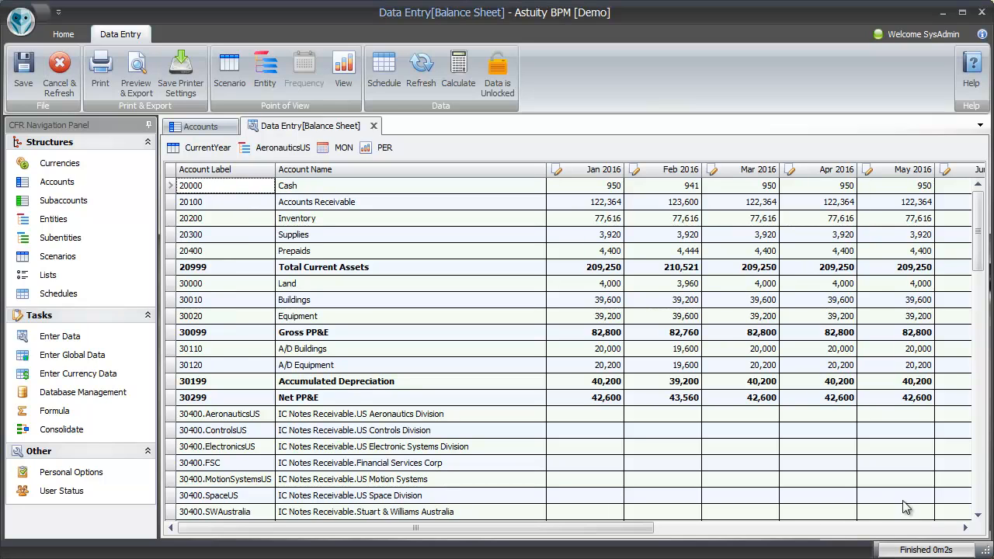
# - Minimize the ribbon and restore it to full size
pyautogui.rightClick(551, 75)
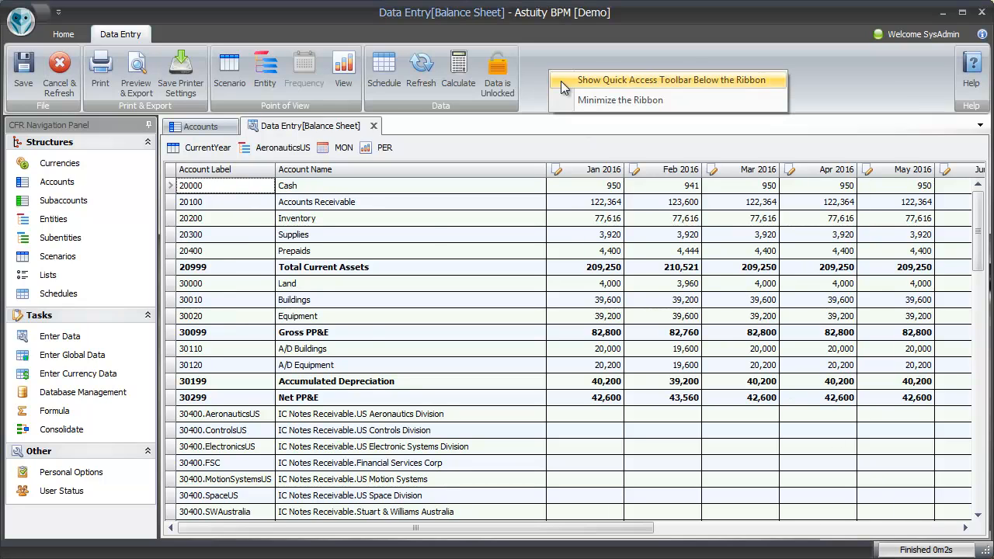
pyautogui.click(584, 100)
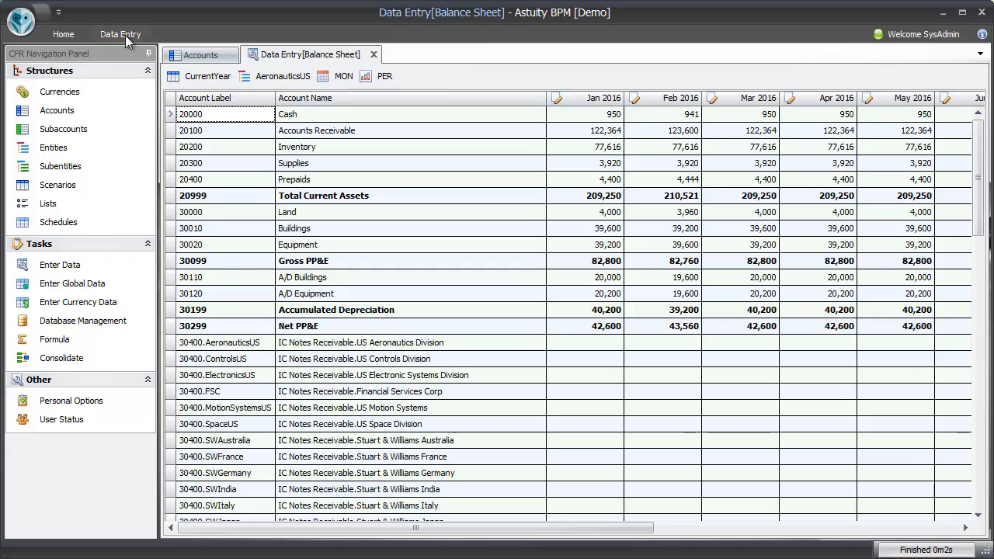
pyautogui.rightClick(22, 26)
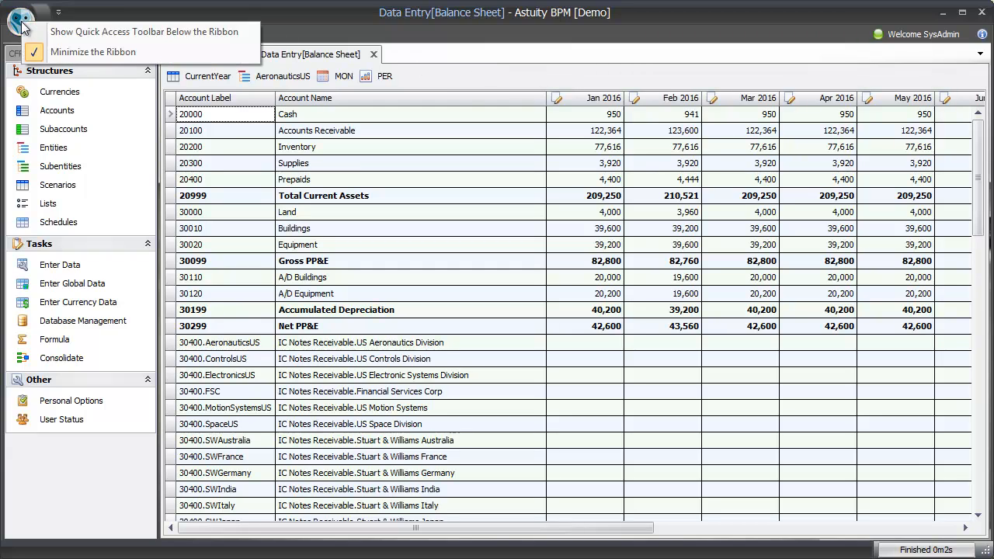
pyautogui.click(53, 50)
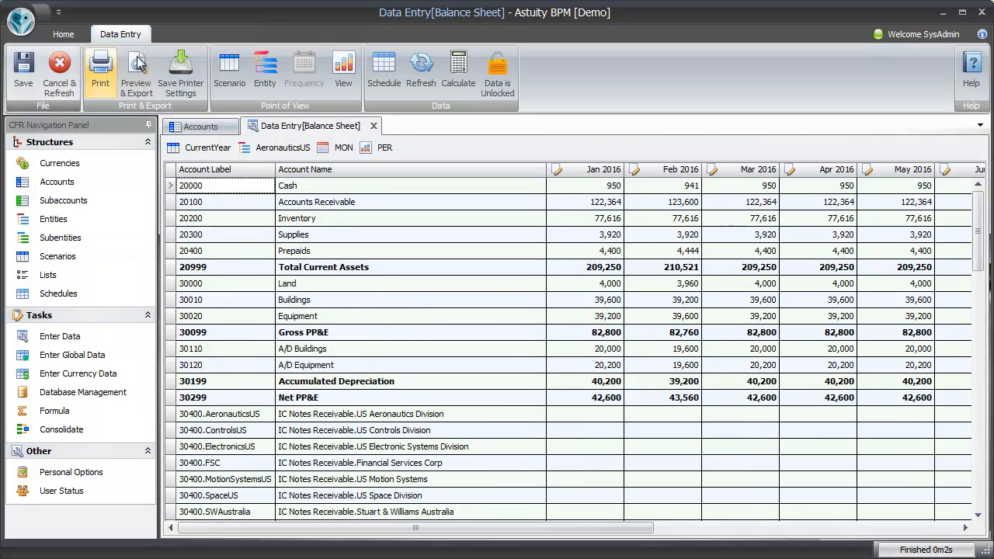
# - Add the Scenario and Entity commands to the Quick Access Toolbar
pyautogui.rightClick(242, 72)
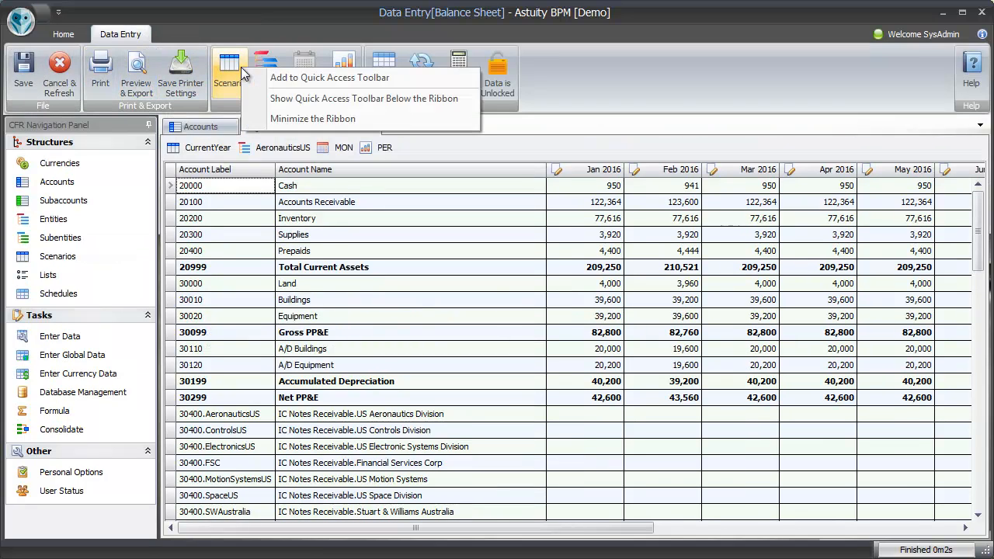
pyautogui.click(298, 83)
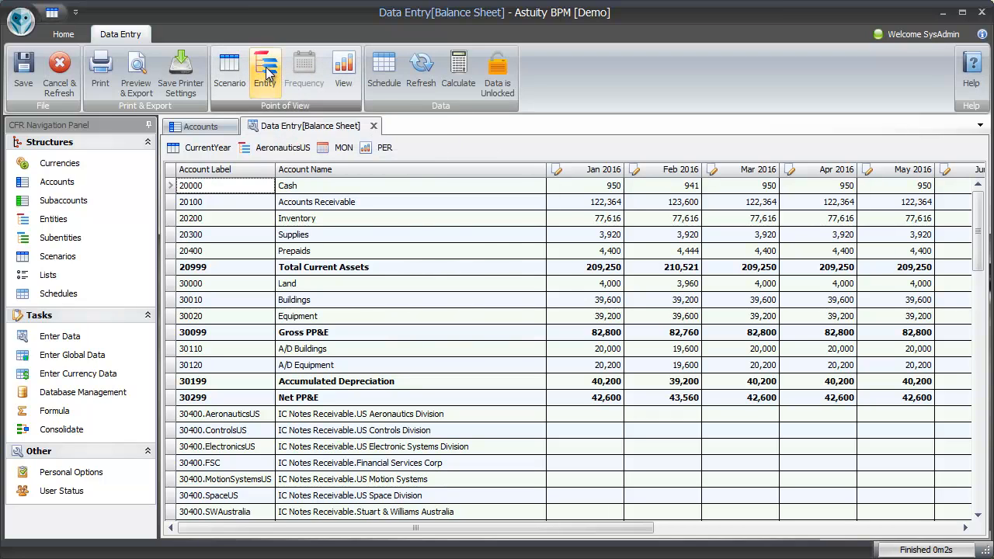
pyautogui.rightClick(268, 72)
pyautogui.click(342, 78)
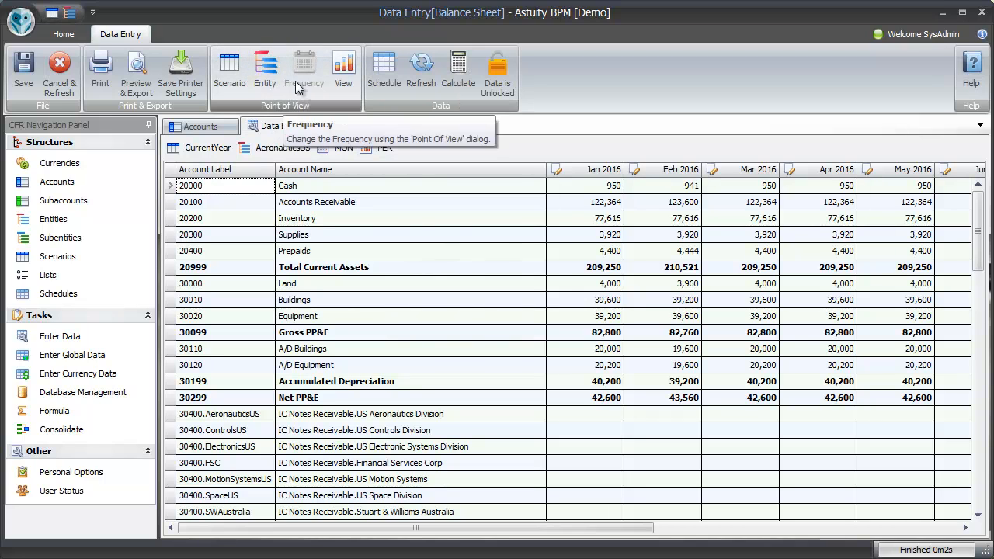
# - Remove the Entity and Scenario commands from the Quick Access Toolbar
pyautogui.rightClick(70, 14)
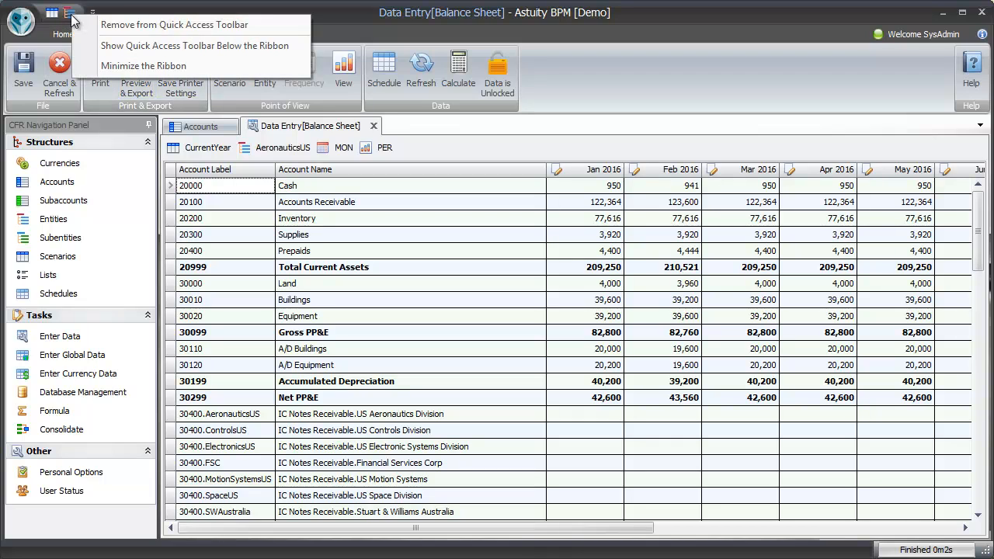
pyautogui.click(81, 22)
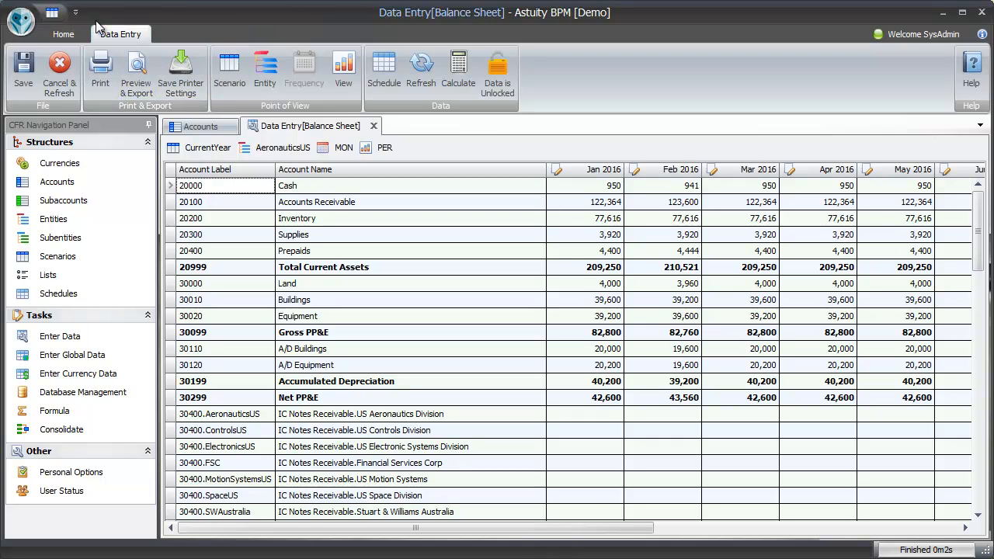
pyautogui.rightClick(52, 15)
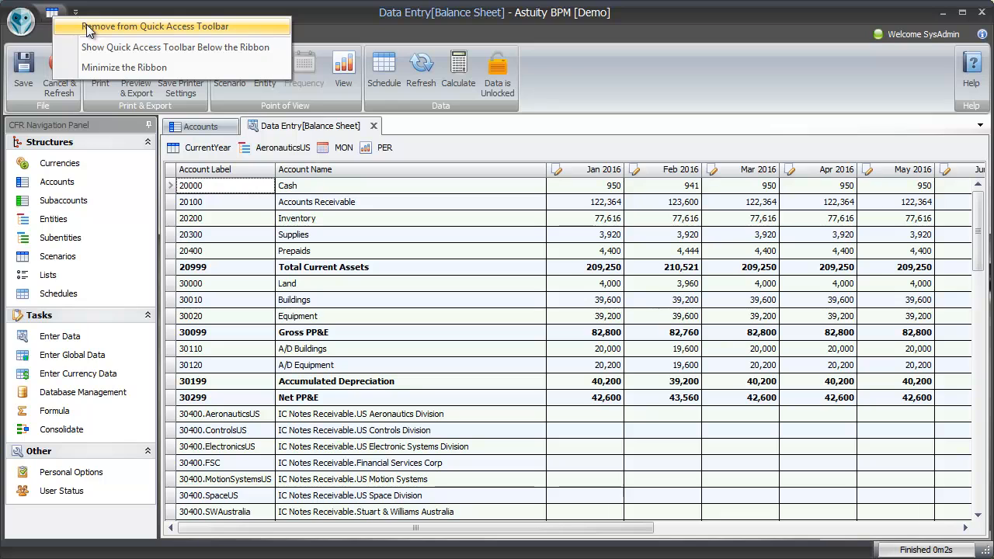
pyautogui.click(87, 27)
# - Switch back to the Accounts window, view the Account Roll Ups, and return to the accounts list
pyautogui.click(189, 127)
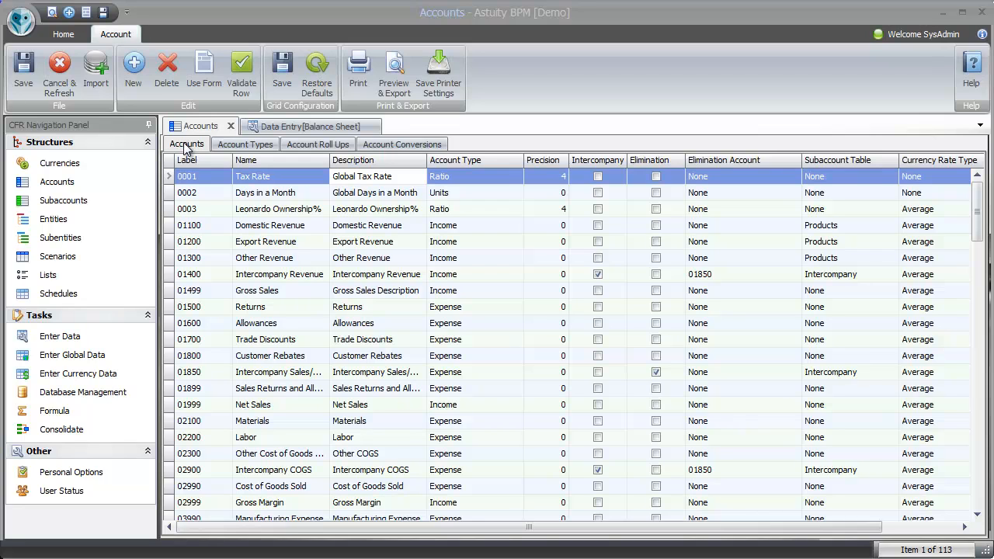
pyautogui.click(309, 145)
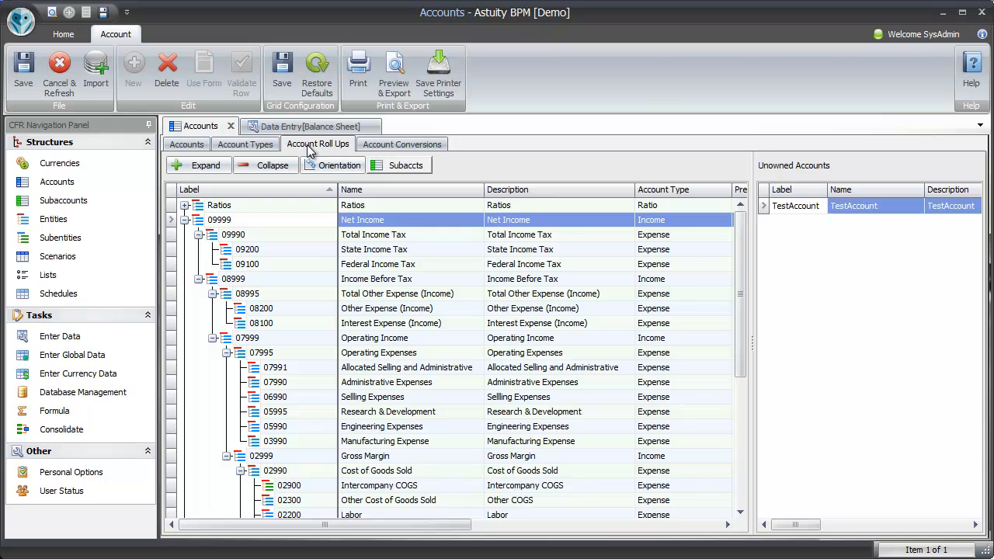
pyautogui.click(193, 155)
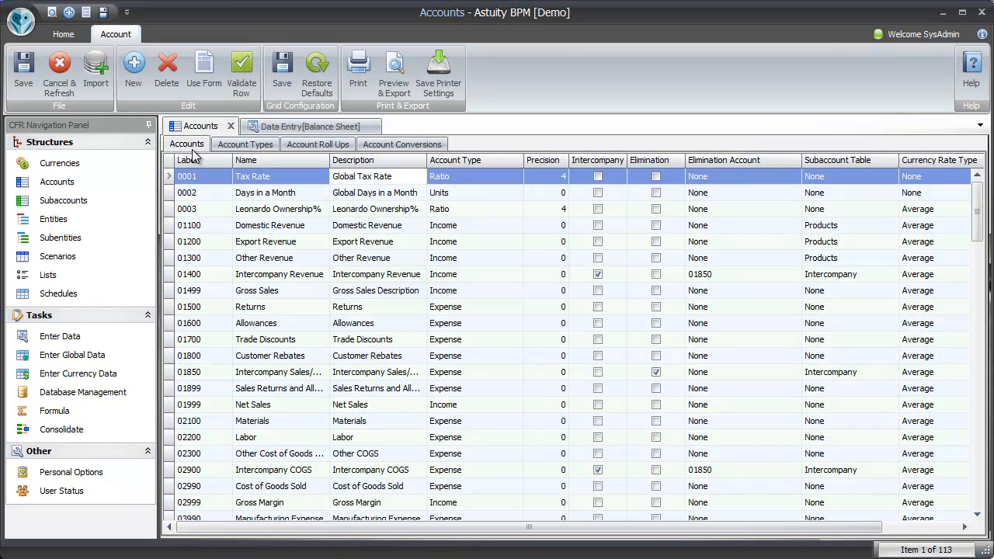
# - Sort the accounts by Name in ascending and descending order, and clear the sorting
pyautogui.rightClick(272, 162)
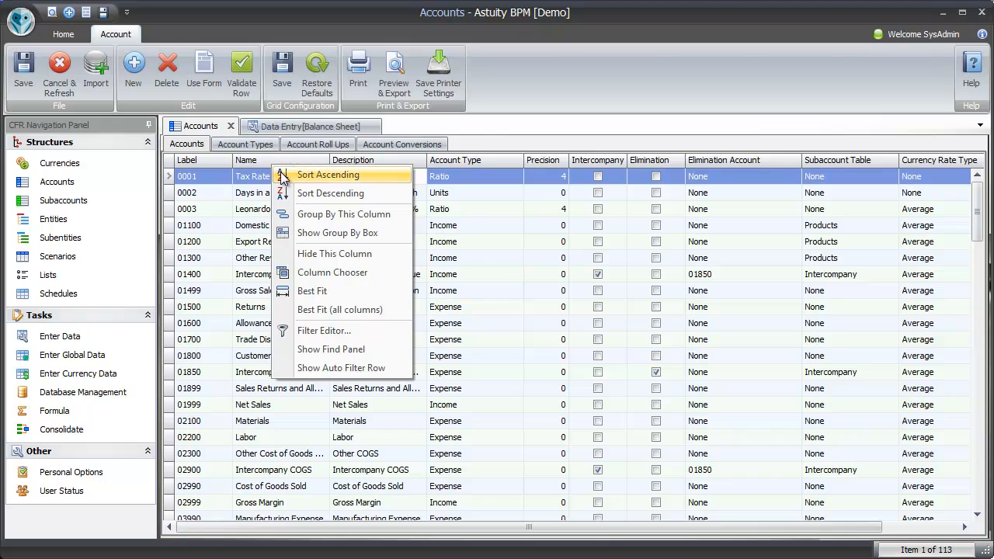
pyautogui.click(281, 177)
pyautogui.rightClick(274, 163)
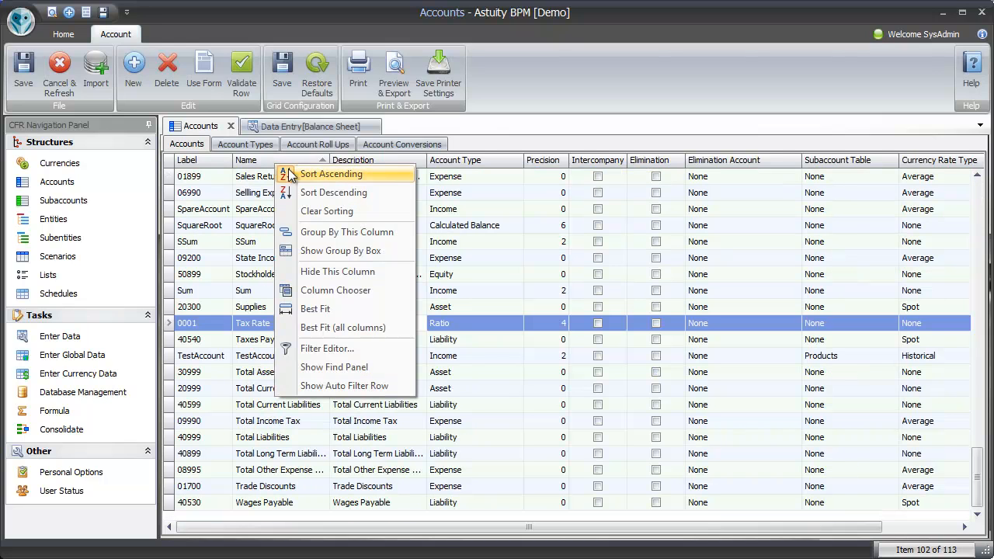
pyautogui.click(326, 191)
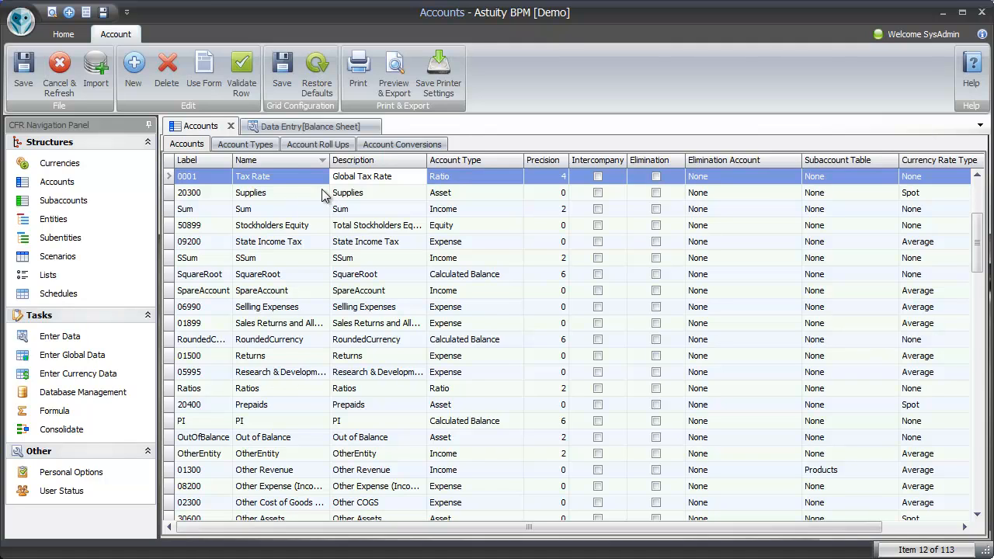
pyautogui.rightClick(281, 160)
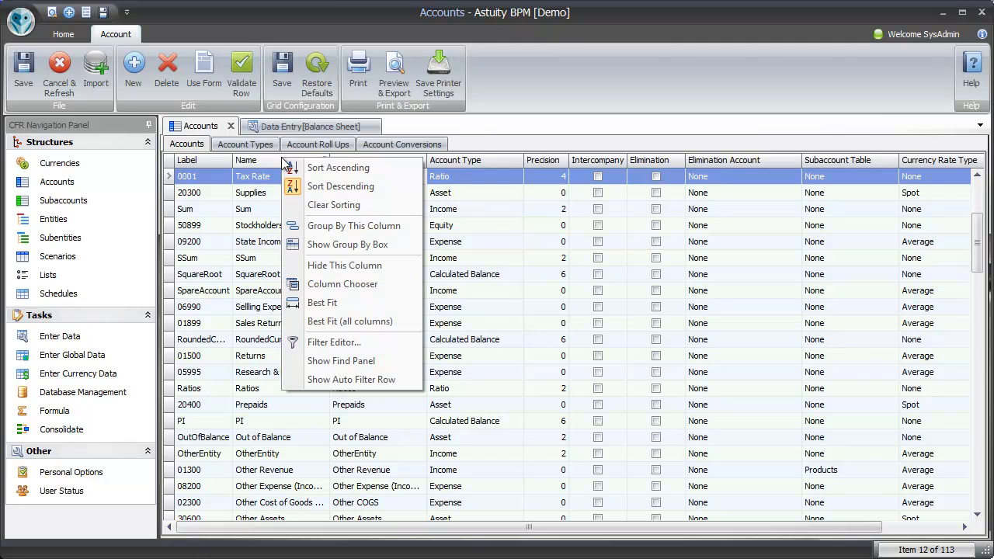
pyautogui.click(339, 206)
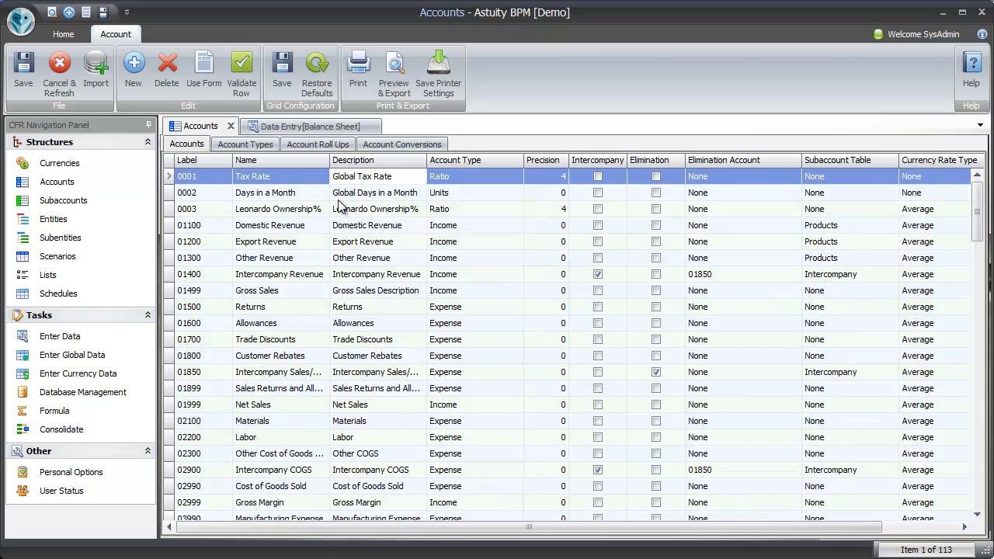
# - Group the accounts by Account Type, and expand and collapse the Expense group
pyautogui.rightClick(476, 162)
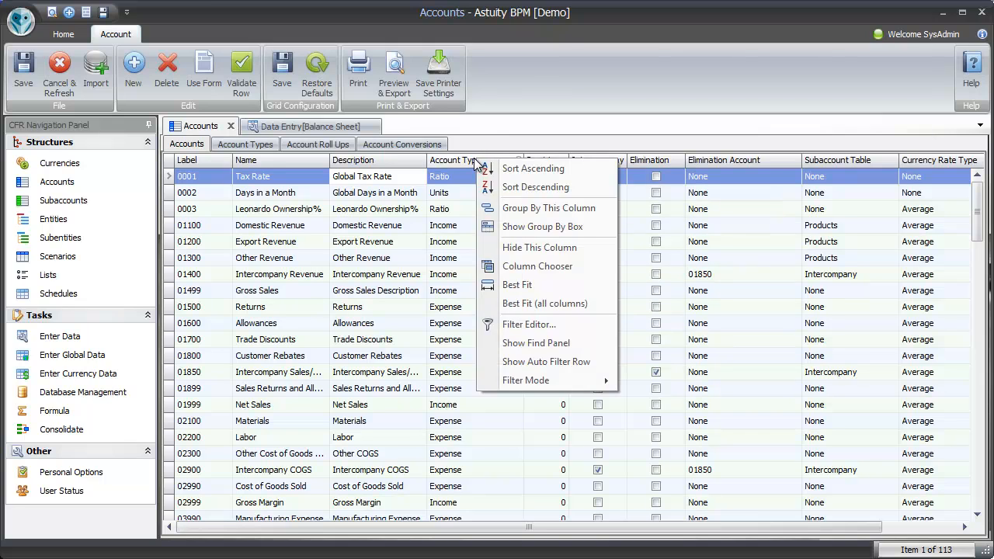
pyautogui.click(534, 208)
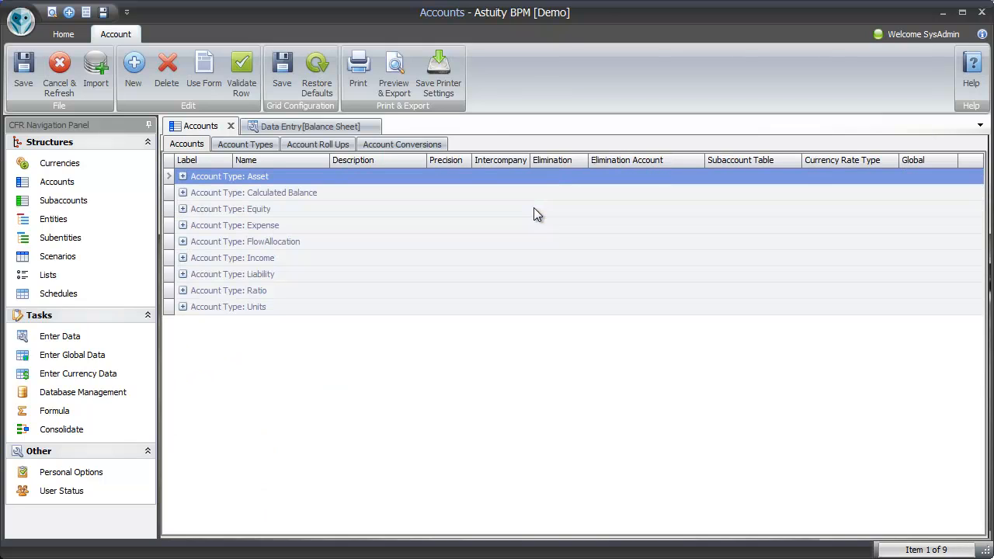
pyautogui.click(183, 225)
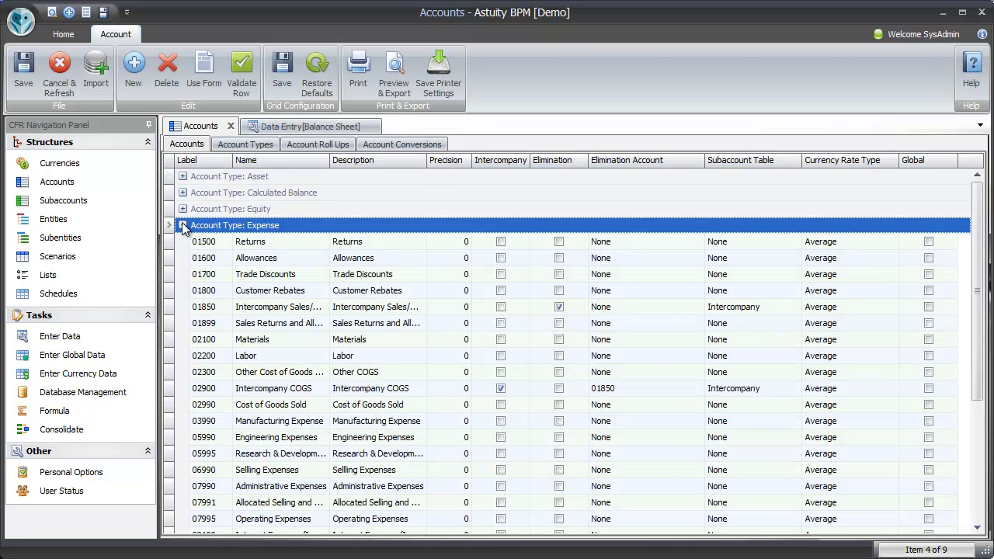
pyautogui.click(183, 226)
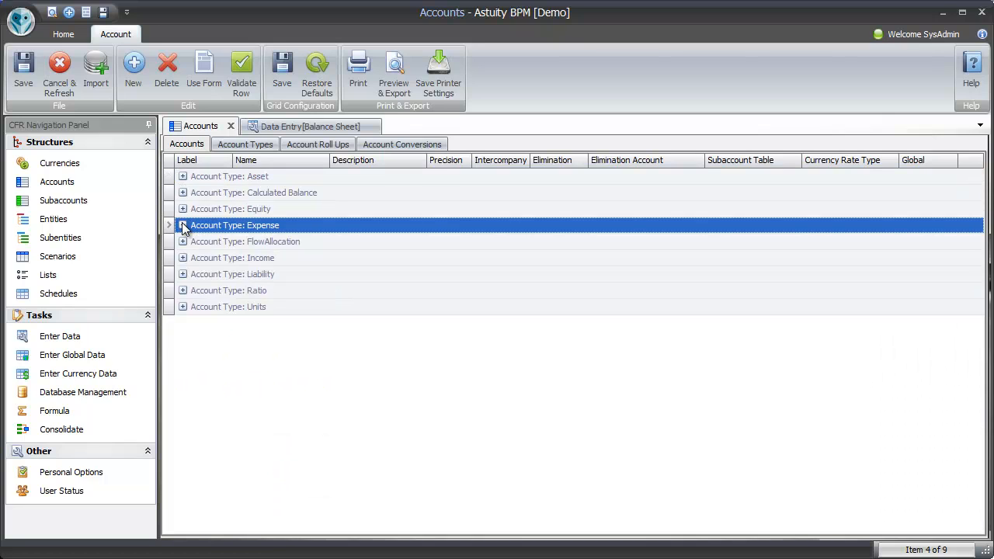
# - Use the Group By Box to return Account Type to the column headers after Description, and hide the box
pyautogui.rightClick(400, 162)
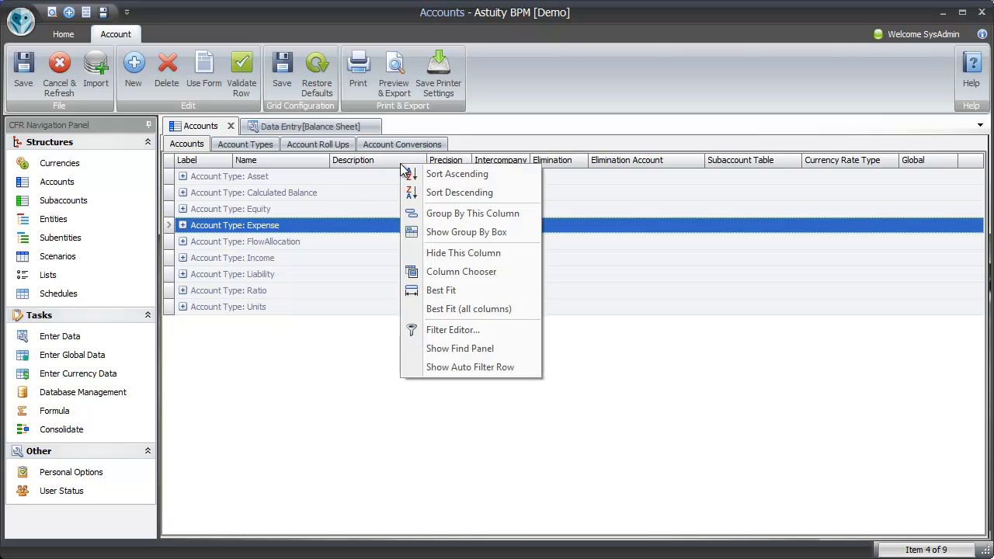
pyautogui.click(498, 238)
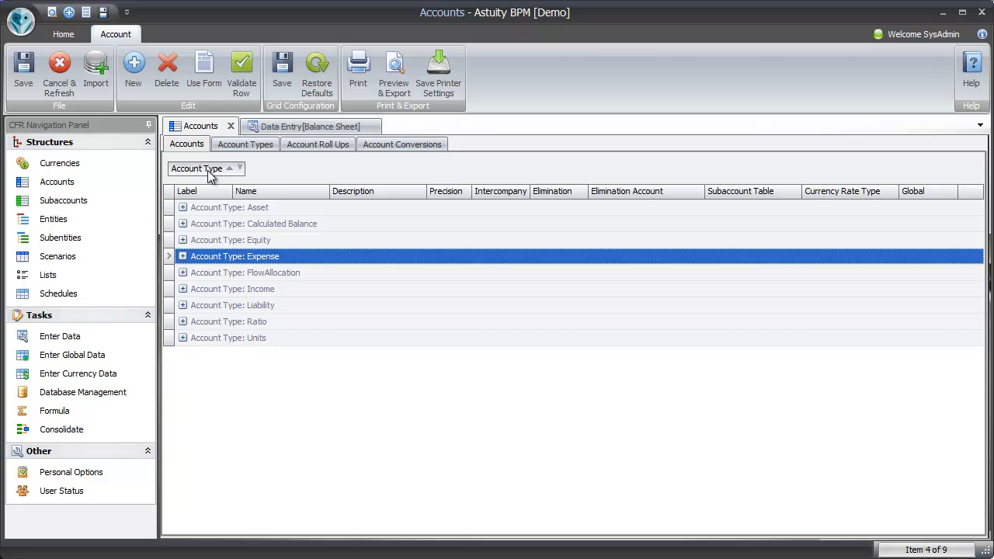
pyautogui.moveTo(210, 176); pyautogui.dragTo(429, 203)
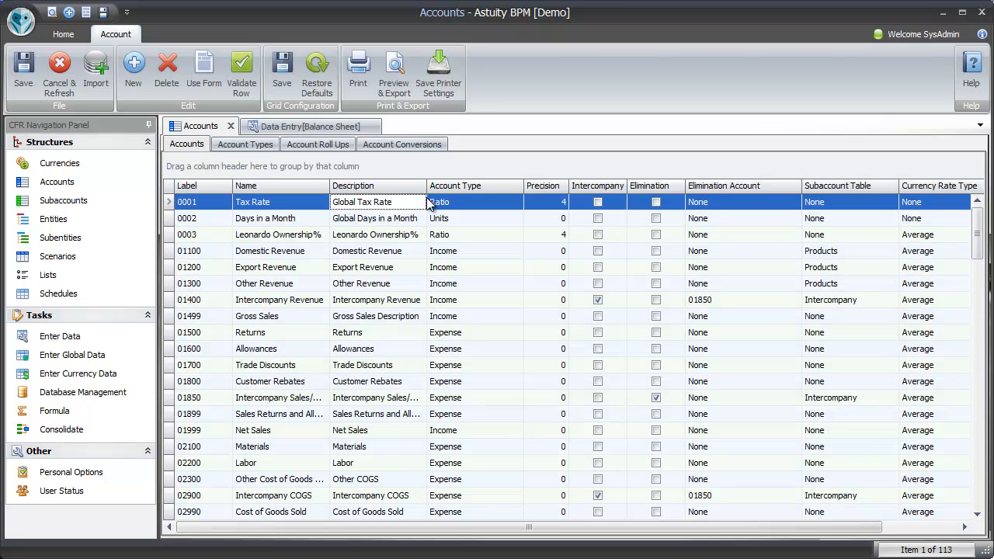
pyautogui.rightClick(351, 165)
pyautogui.click(415, 235)
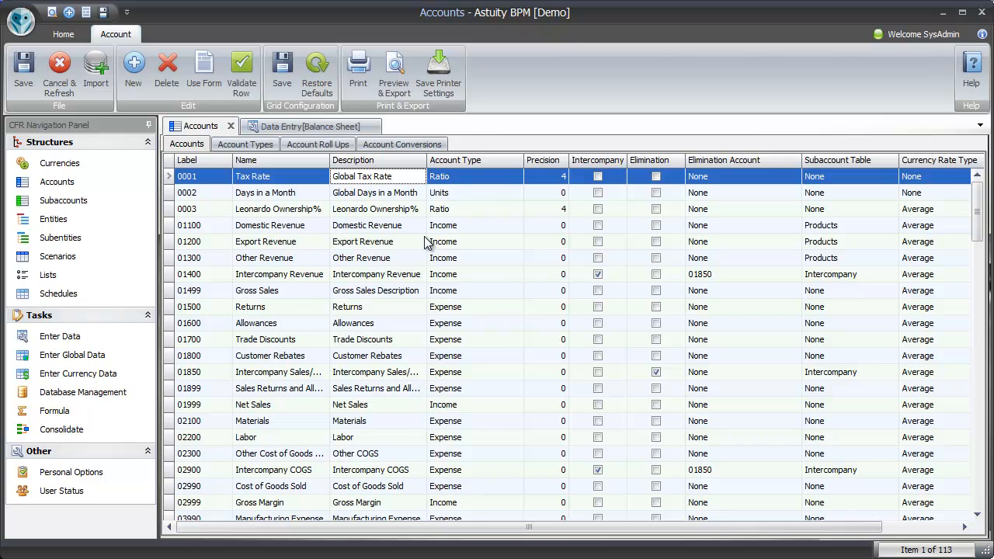
# - Use the Column Chooser to add the Format 1, Created By and Create Date (UTC) columns after Account Type in the accounts grid
pyautogui.rightClick(370, 165)
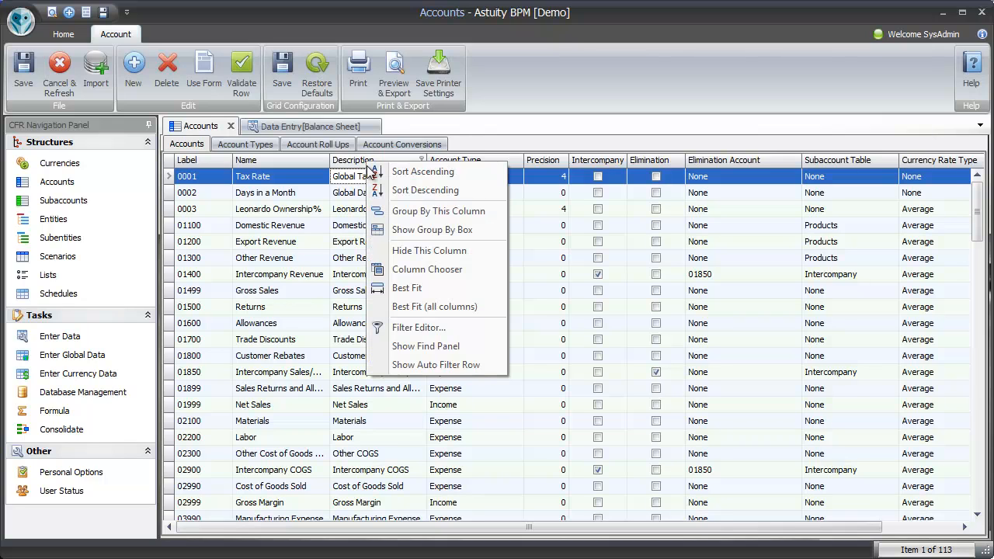
pyautogui.click(439, 270)
pyautogui.moveTo(207, 237); pyautogui.dragTo(477, 183)
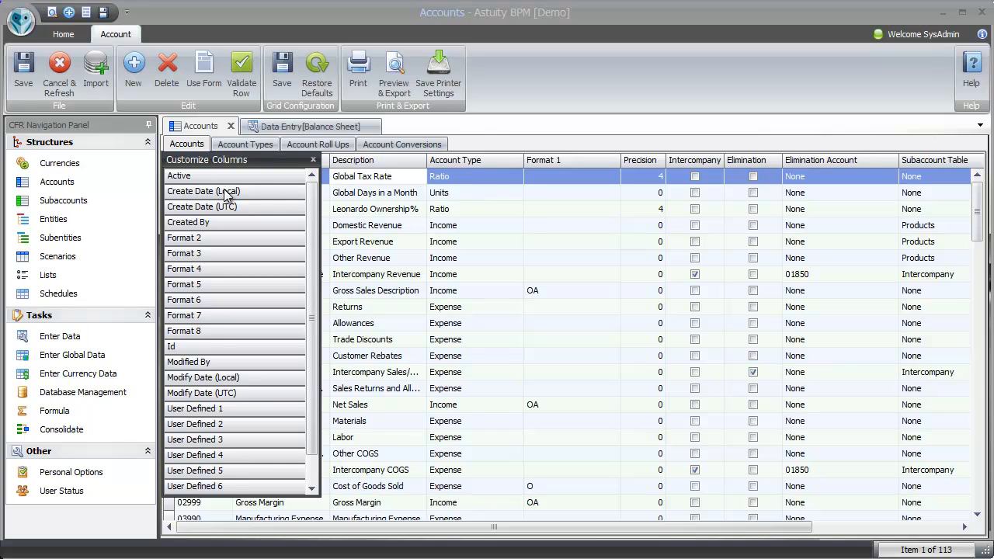
pyautogui.moveTo(199, 225); pyautogui.dragTo(497, 185)
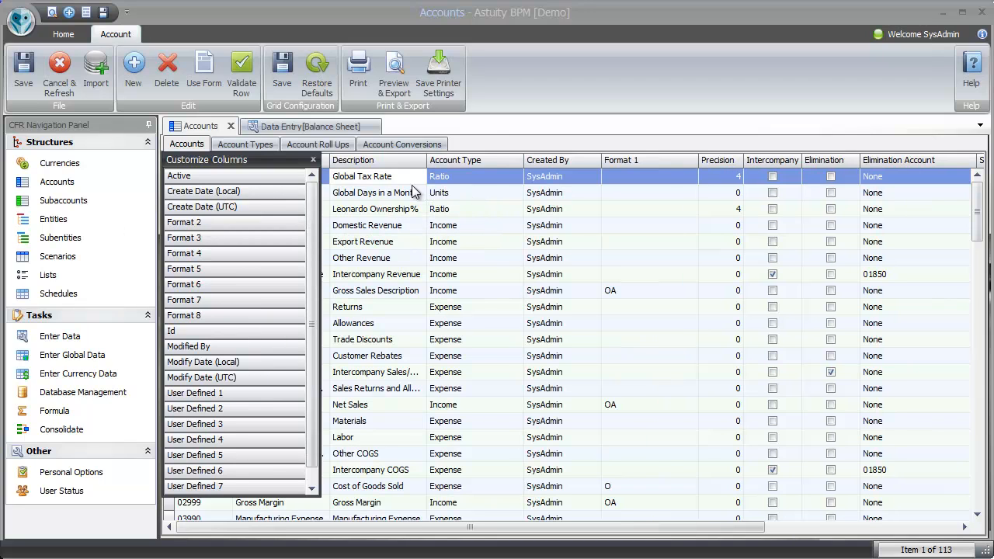
pyautogui.moveTo(210, 213); pyautogui.dragTo(592, 194)
# - Remove the Format 1 and Create Date (UTC) columns, restore the default grid configuration and close the column customization window
pyautogui.moveTo(735, 160); pyautogui.dragTo(579, 110)
pyautogui.moveTo(634, 162); pyautogui.dragTo(518, 83)
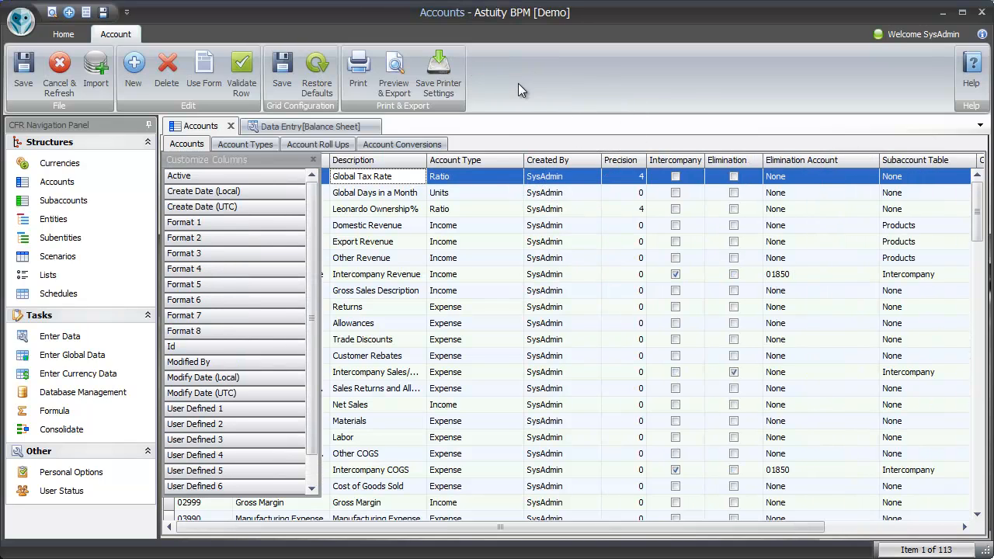
pyautogui.click(316, 78)
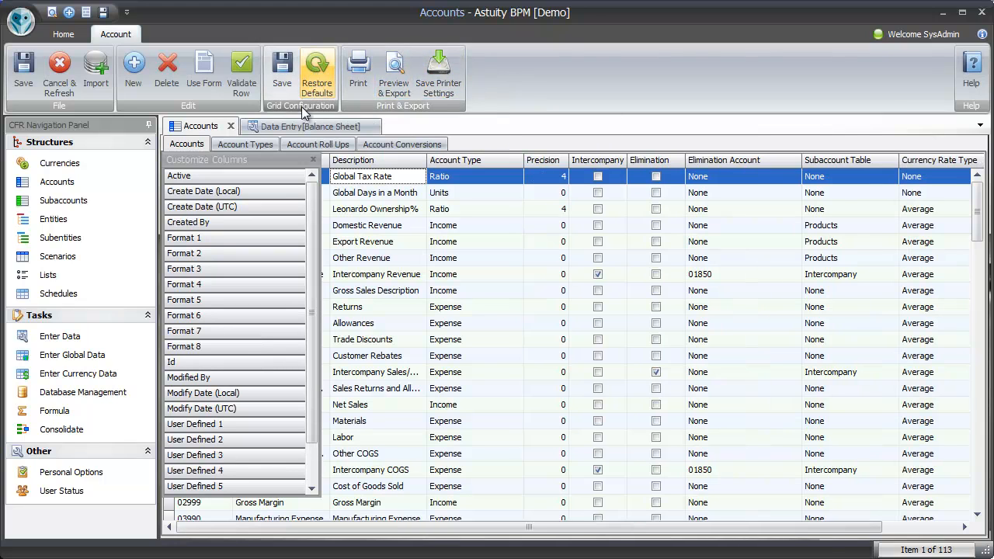
pyautogui.click(311, 162)
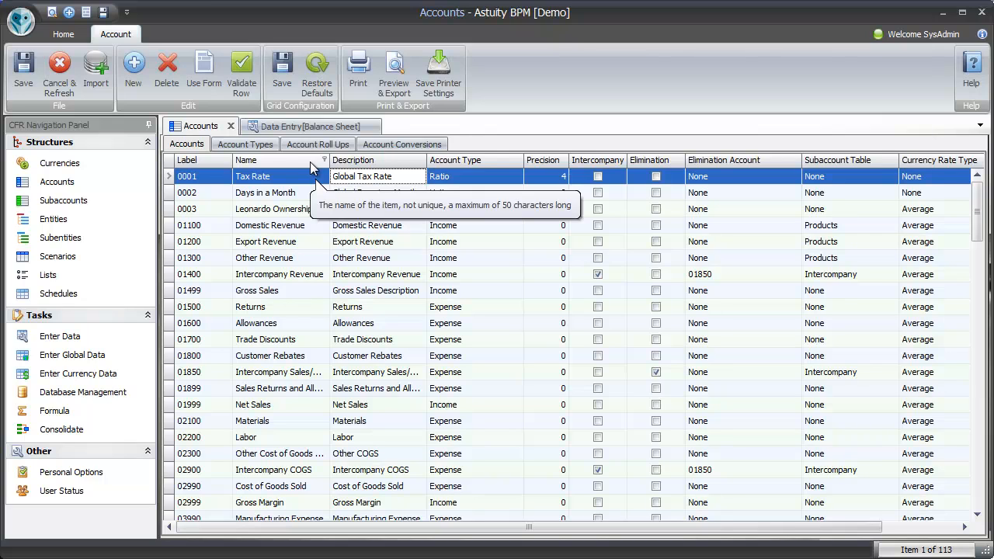
# - Search the accounts grid for "rev" using the Find Panel, and hide the panel
pyautogui.rightClick(294, 165)
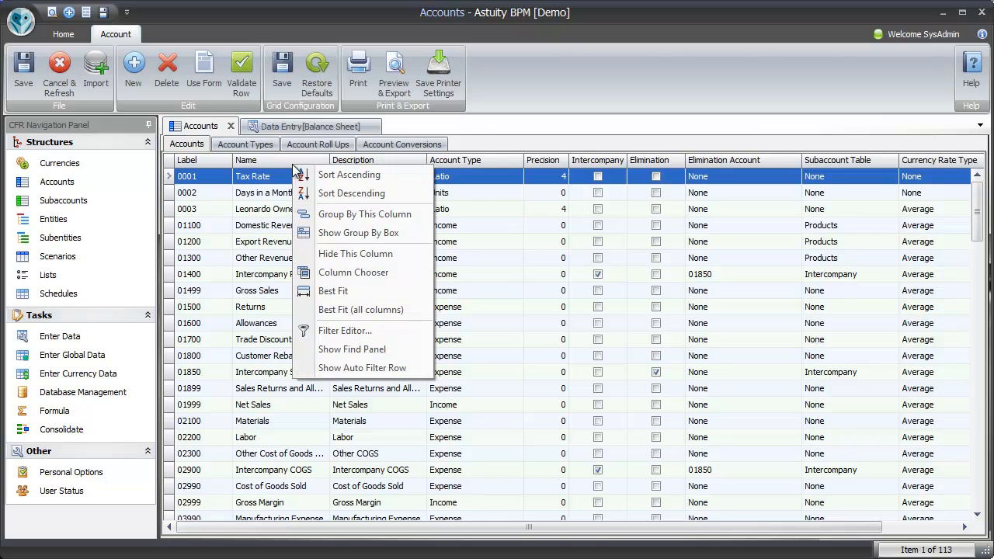
pyautogui.click(379, 351)
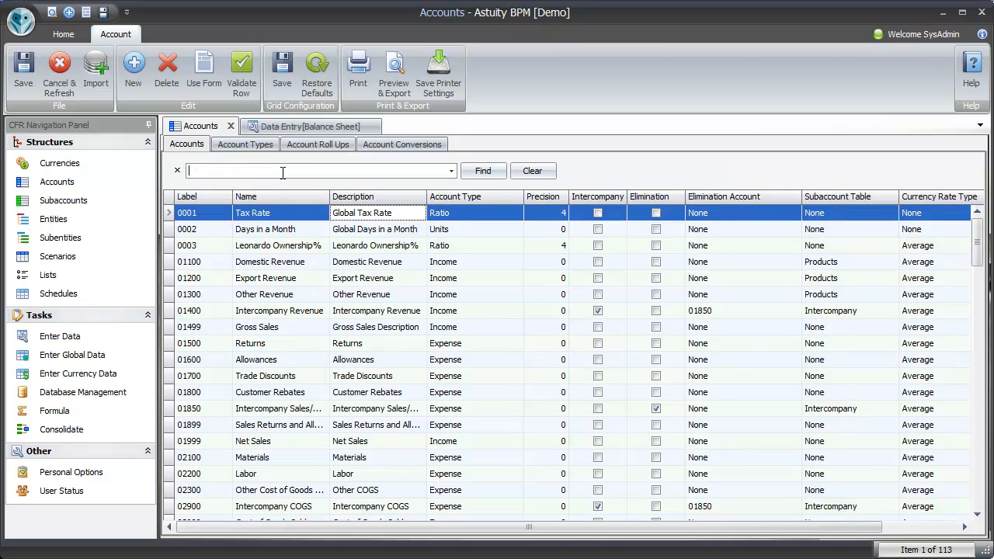
pyautogui.write('rev')
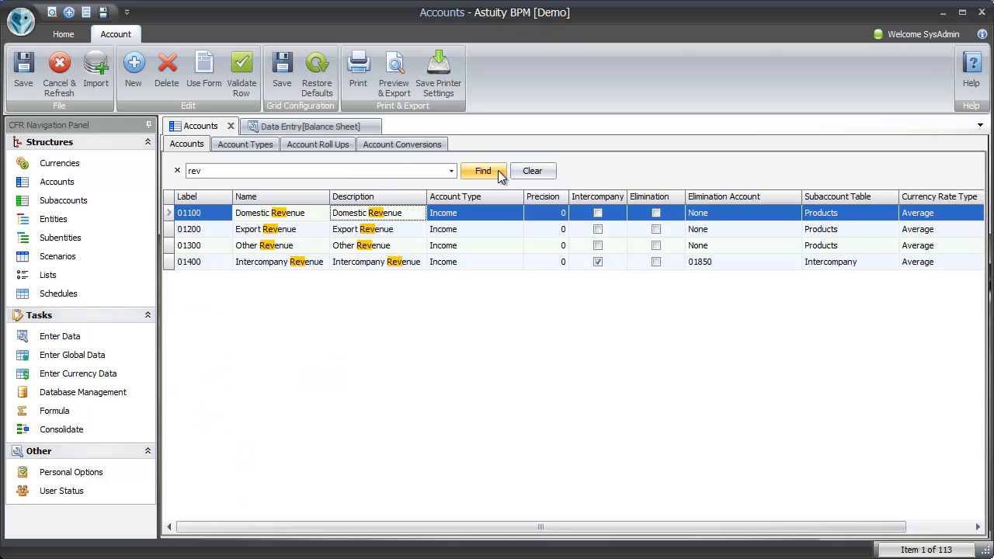
pyautogui.rightClick(583, 200)
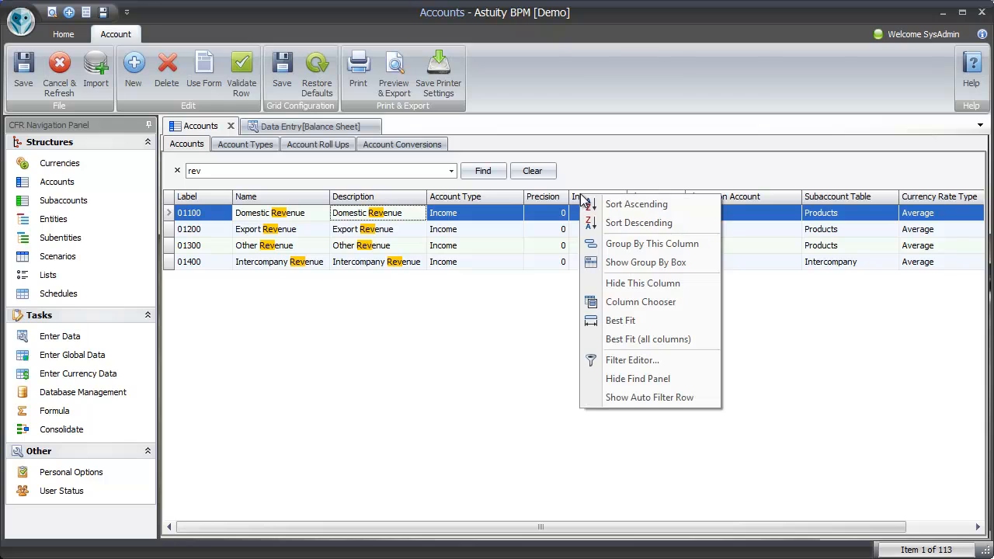
pyautogui.click(664, 377)
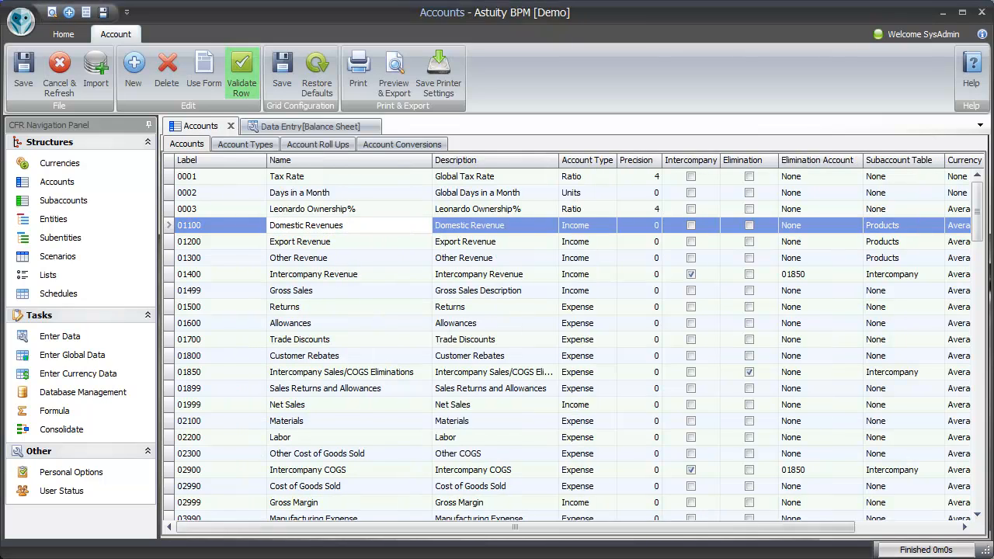
# - Misspell account 01200's name as Export Revenued, correct it to Export Revenues with the spelling suggestion, and save the changes
pyautogui.click(375, 242)
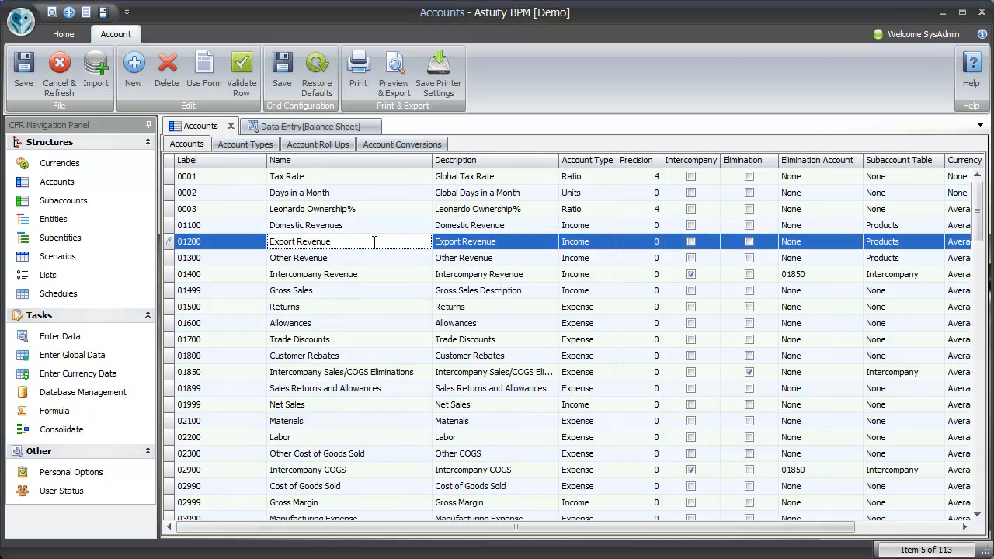
pyautogui.write('d')
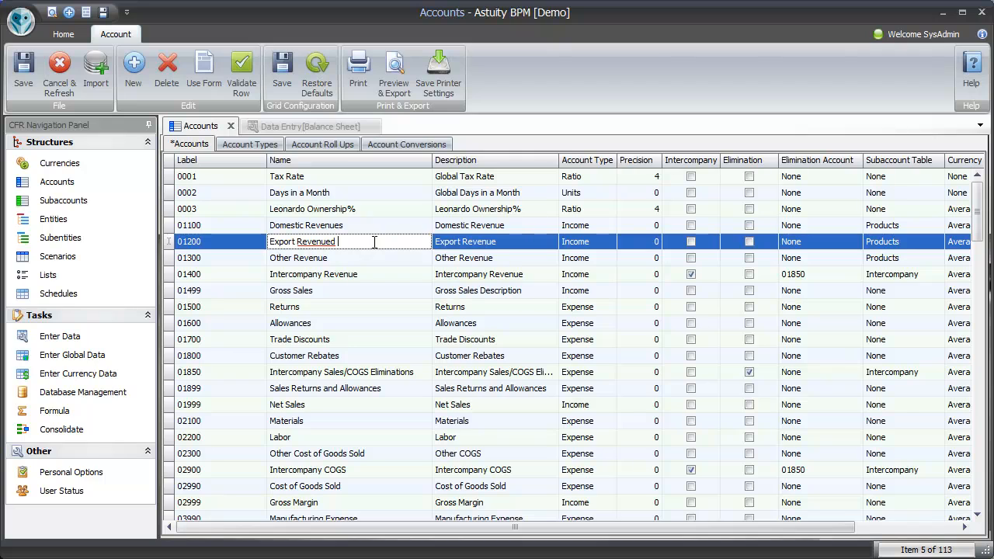
pyautogui.rightClick(305, 243)
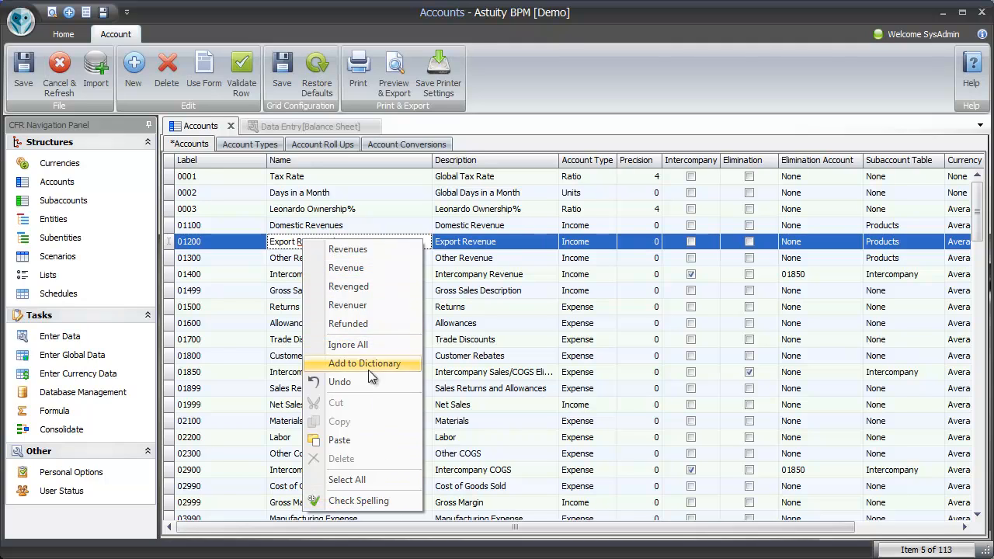
pyautogui.click(365, 256)
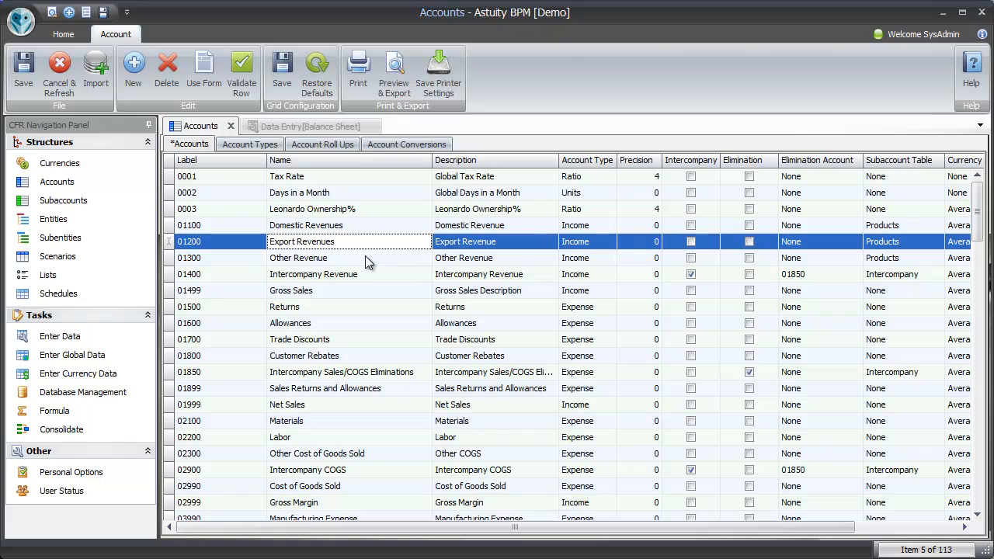
pyautogui.click(24, 86)
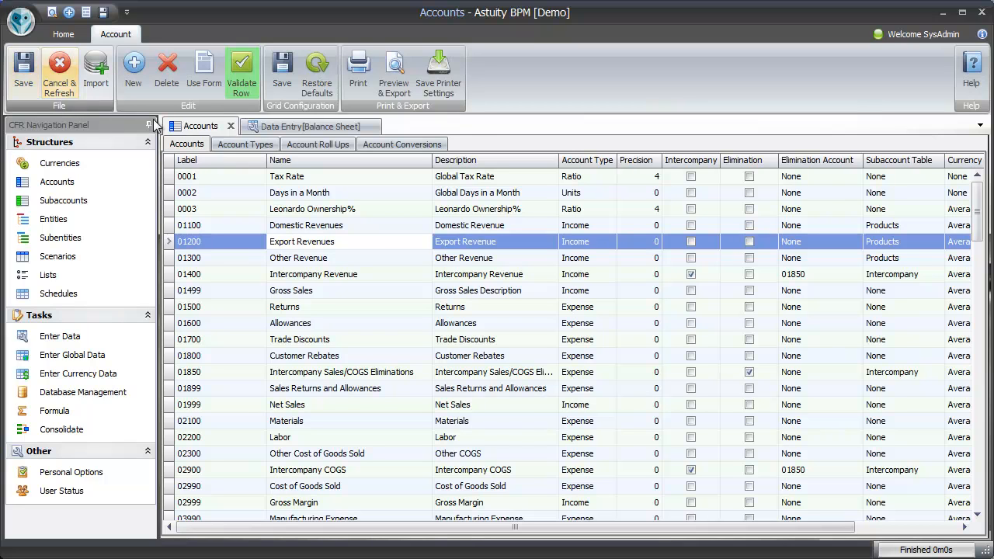
# - Dock the Balance Sheet data entry document below the Accounts document, and move it to the right side of Accounts
pyautogui.click(286, 128)
pyautogui.moveTo(286, 138); pyautogui.dragTo(575, 359)
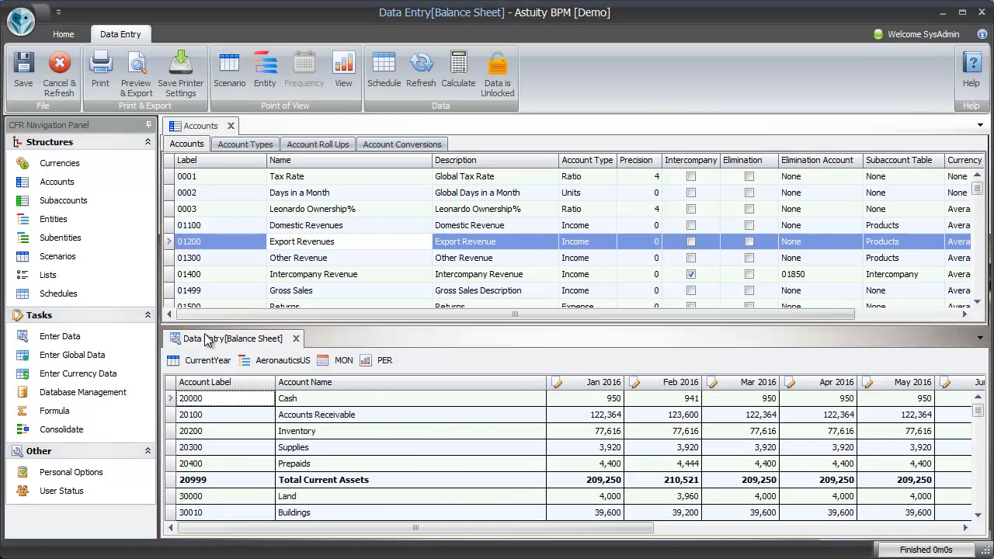
pyautogui.moveTo(207, 338); pyautogui.dragTo(626, 357)
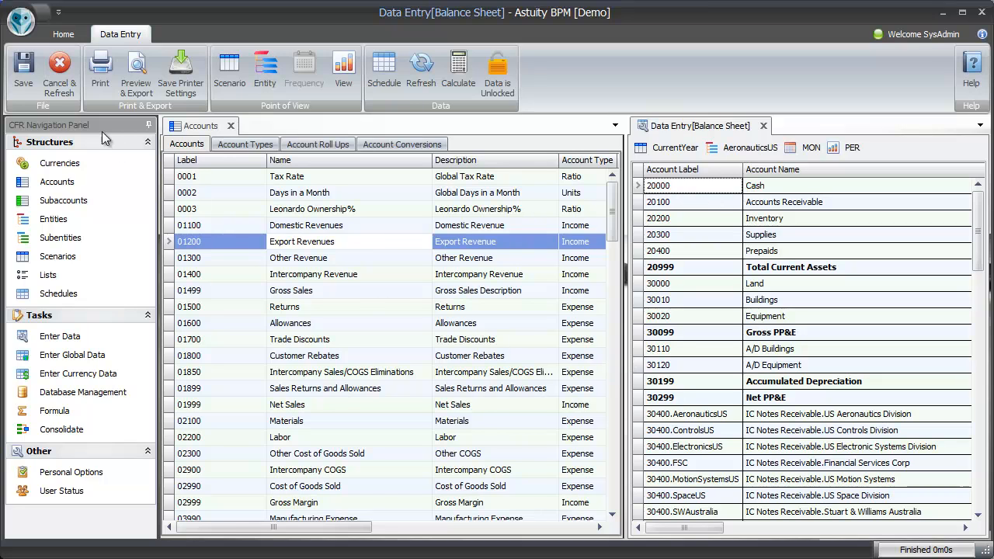
# - Float the CFR Navigation Panel and dock it back at the left, and regroup the Balance Sheet data entry document with Accounts
pyautogui.moveTo(98, 126); pyautogui.dragTo(505, 284)
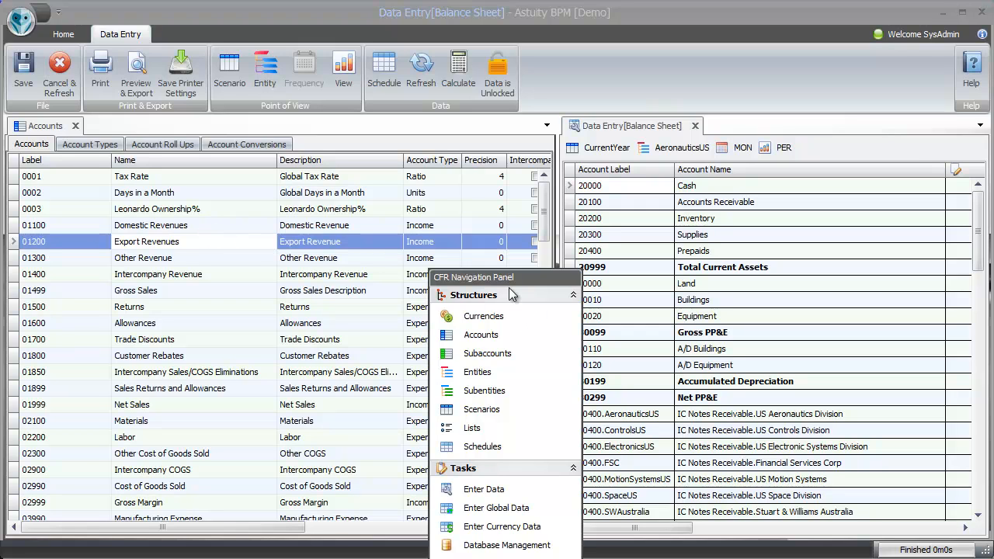
pyautogui.moveTo(505, 281); pyautogui.dragTo(17, 326)
pyautogui.moveTo(688, 139); pyautogui.dragTo(391, 351)
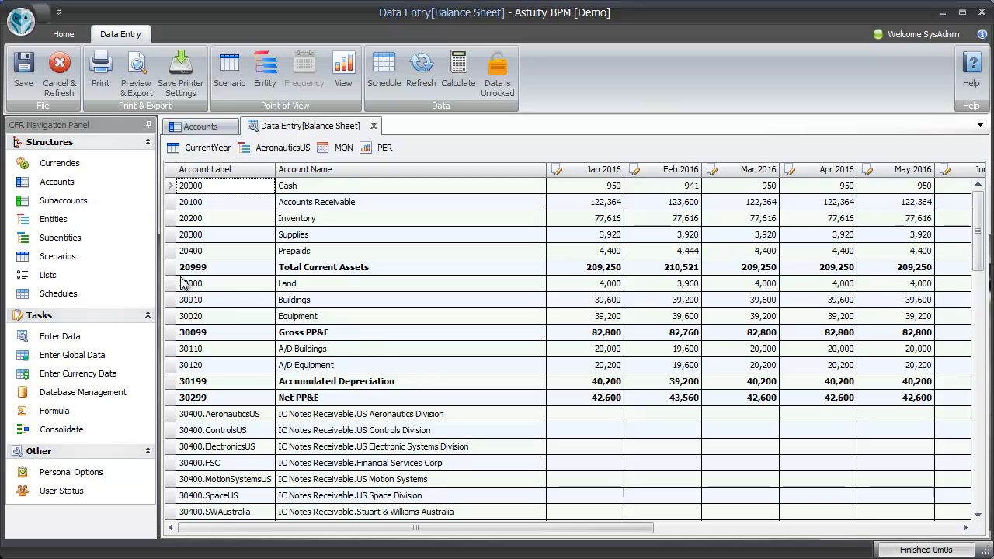
# - In Personal Options, set the tab location to Left and the orientation to Vertical, and view the result in Accounts
pyautogui.click(100, 473)
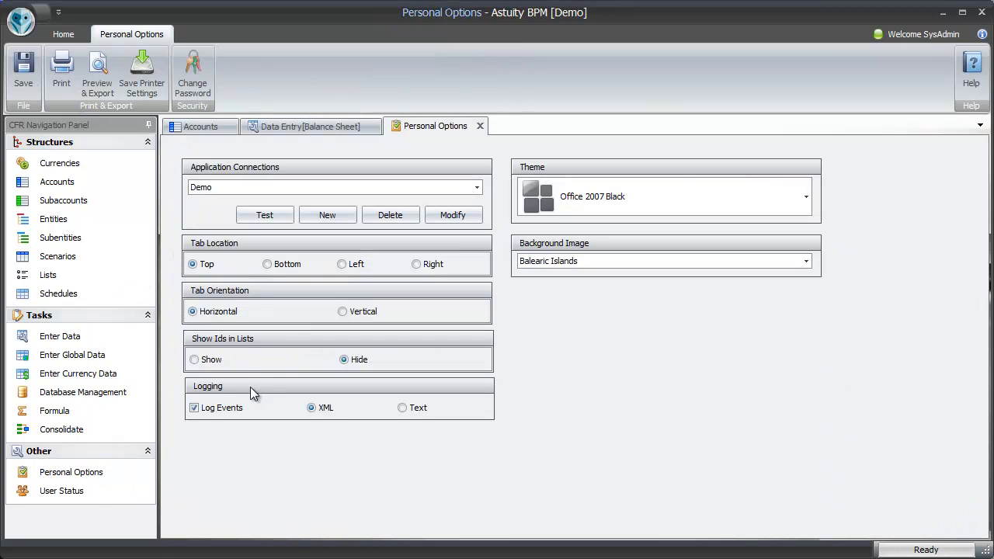
pyautogui.click(344, 266)
pyautogui.click(351, 314)
pyautogui.click(195, 128)
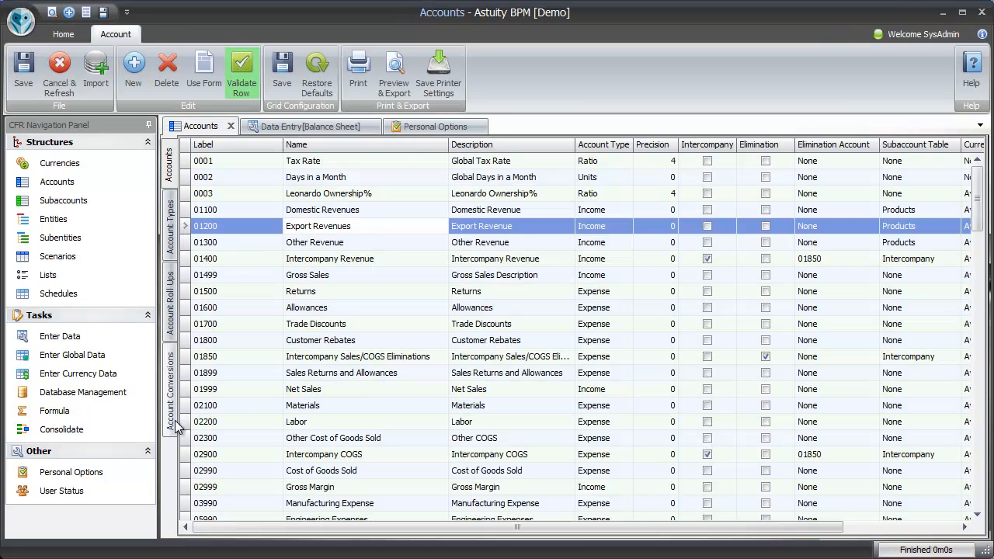
# - Return to Personal Options and change the theme to Office 2007 Green
pyautogui.click(420, 127)
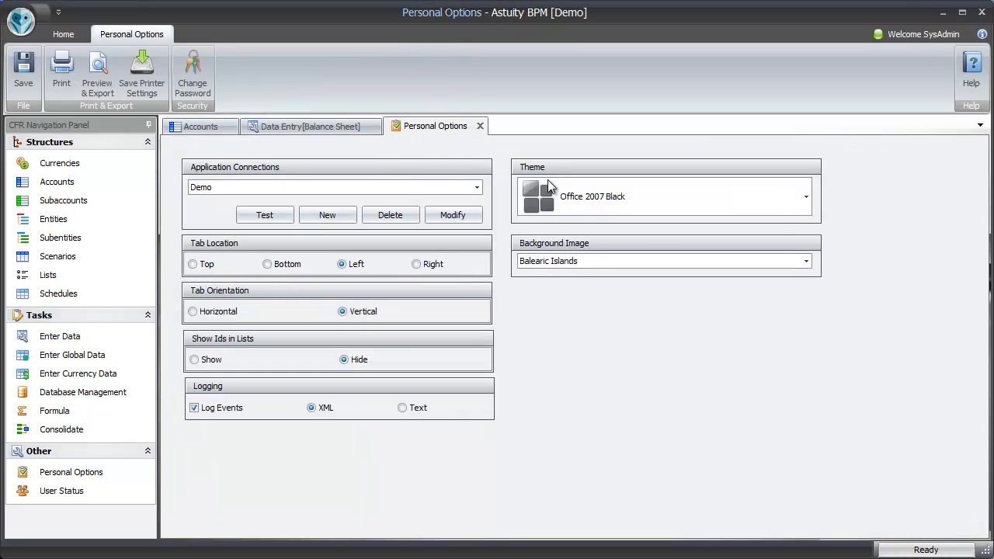
pyautogui.click(774, 201)
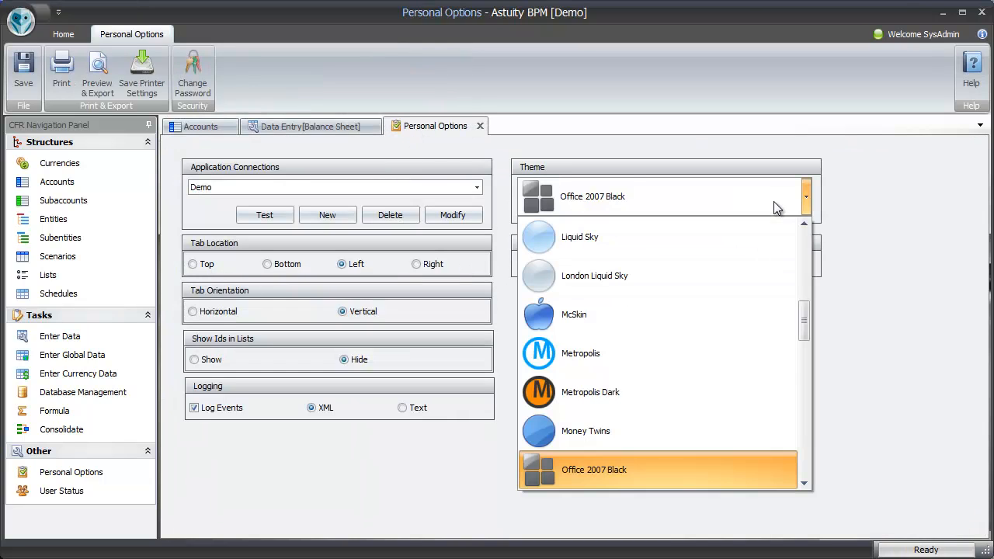
pyautogui.scroll(-1, 735, 349)
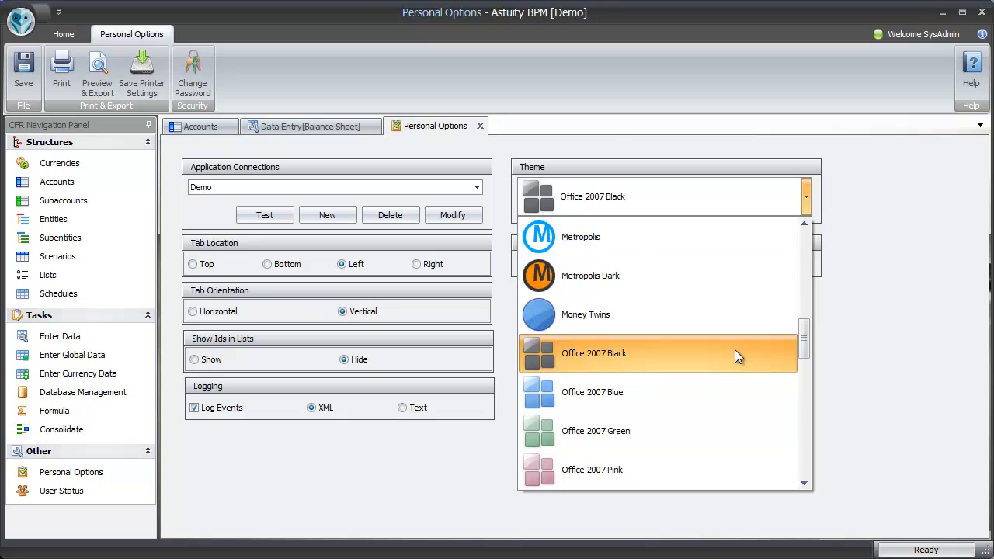
pyautogui.click(674, 437)
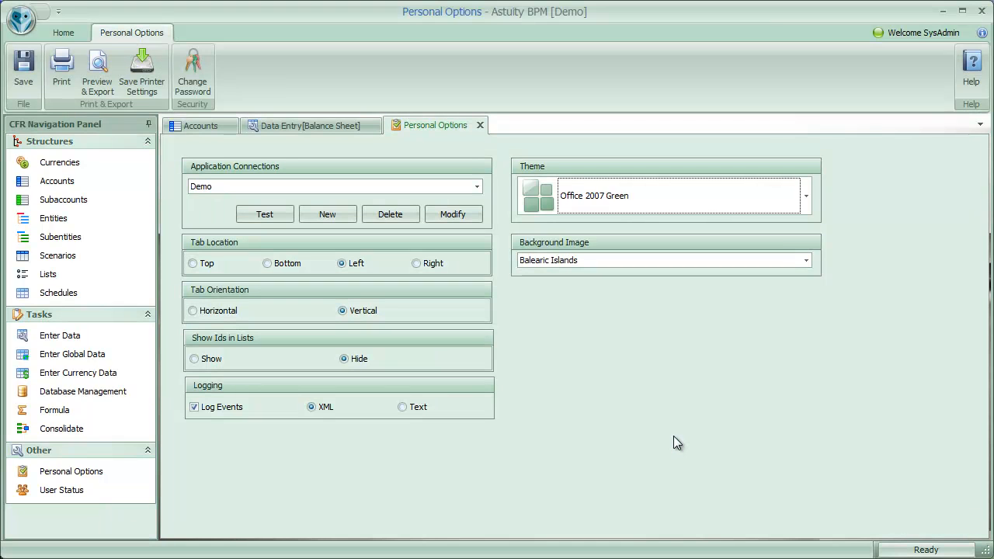